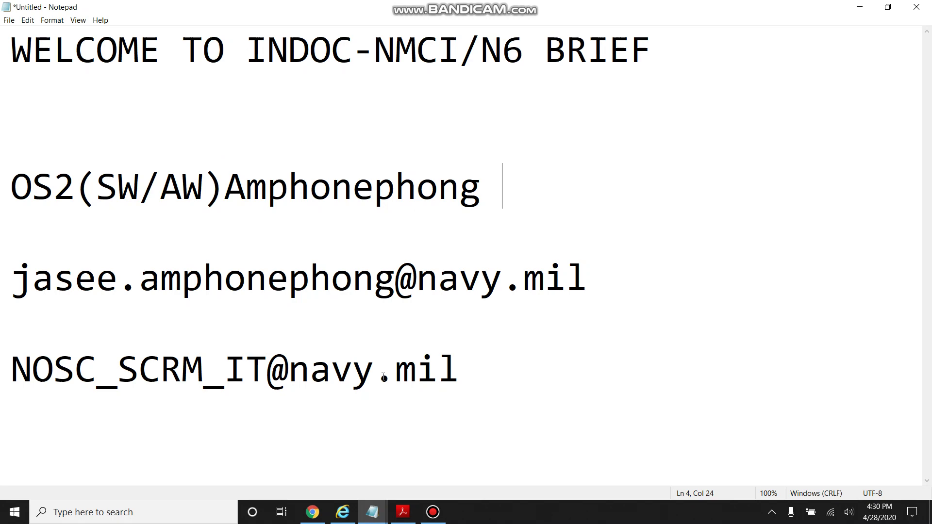
Step: Switch to the Notepad window listing the NMCI email access requirements and helpful links
mouse_move(373, 513)
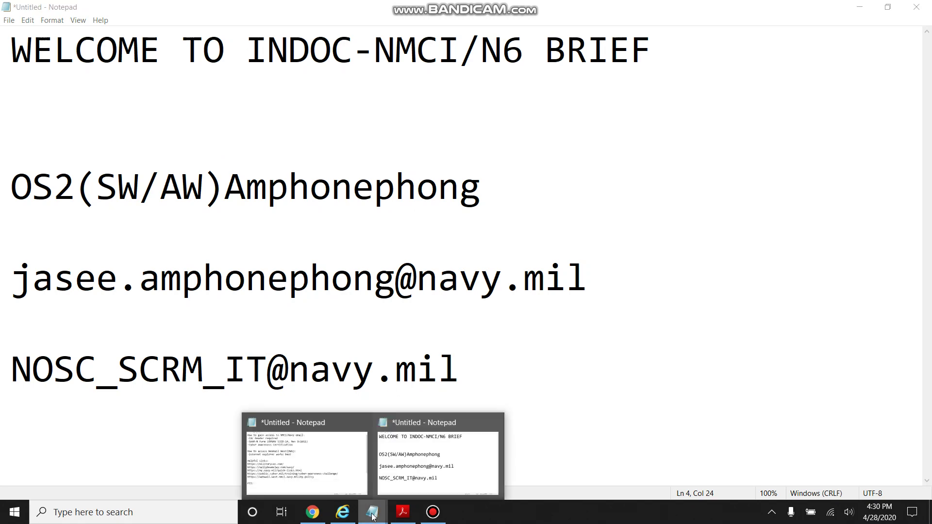
left_click(316, 423)
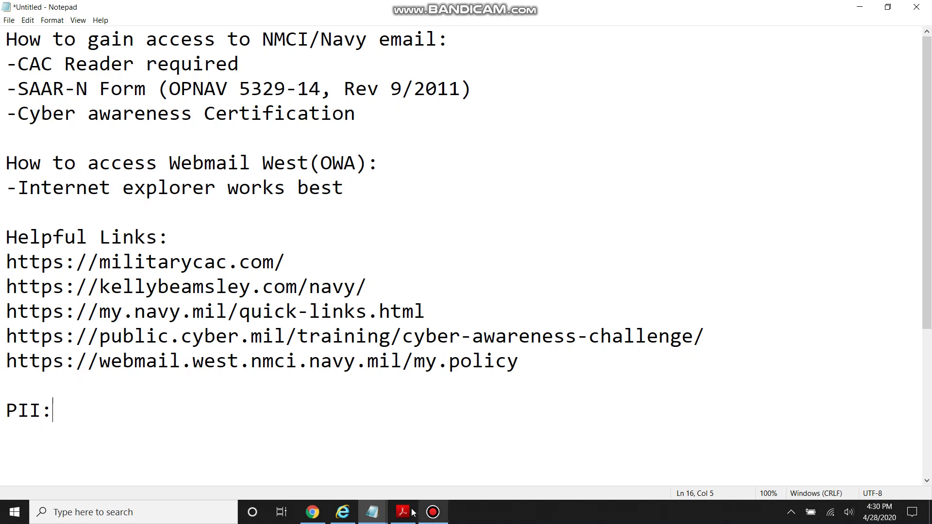
Step: Bring the SAAR-N PDF form forward and scroll down past the DOD# field
mouse_move(403, 512)
left_click(406, 454)
scroll(378, 320, "down", 3)
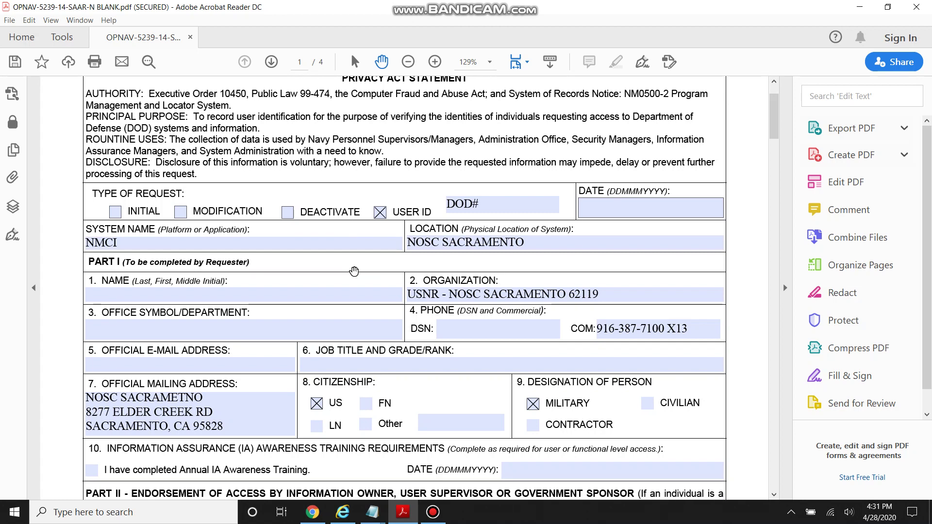
scroll(354, 271, "down", 1)
left_click(552, 181)
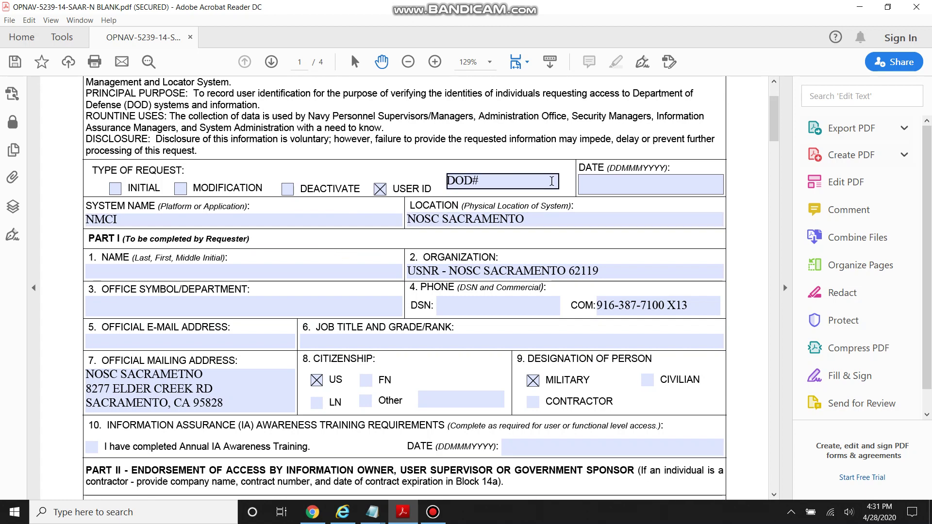
left_click(504, 183)
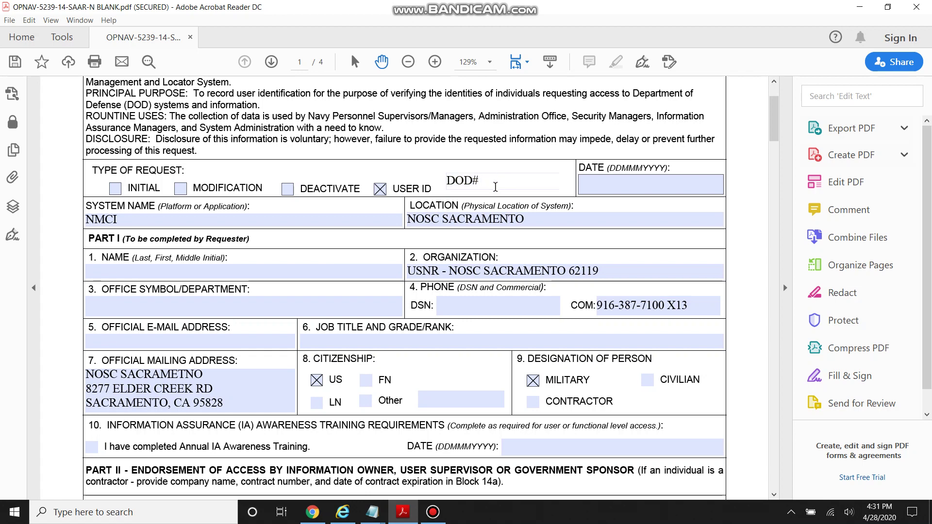
scroll(336, 199, "down", 3)
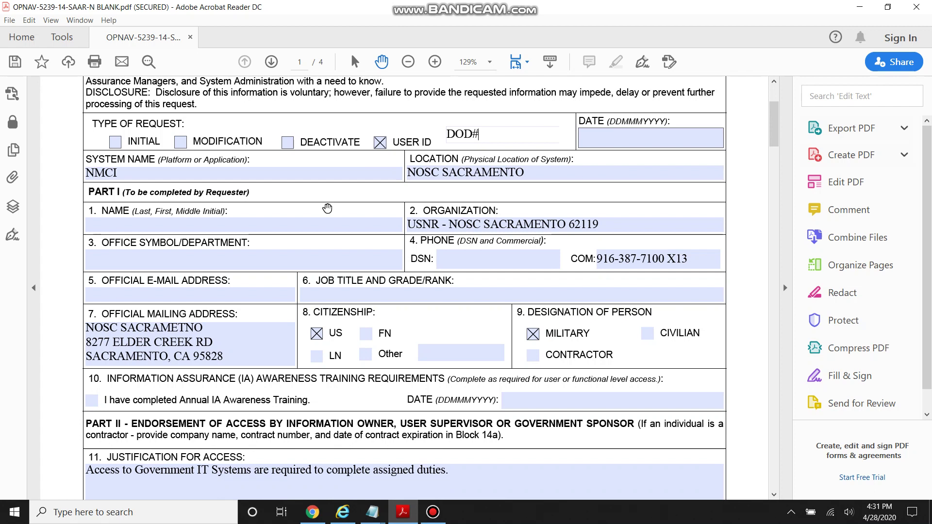
scroll(336, 200, "down", 2)
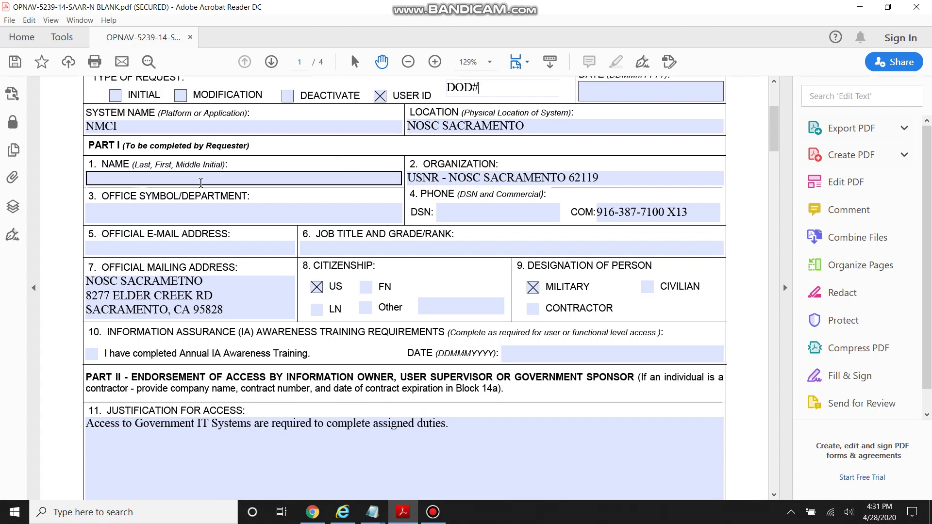
Step: Pass through the Name, Office Symbol/Department and Official E-mail Address fields, leaving them blank
left_click(145, 170)
left_click(178, 208)
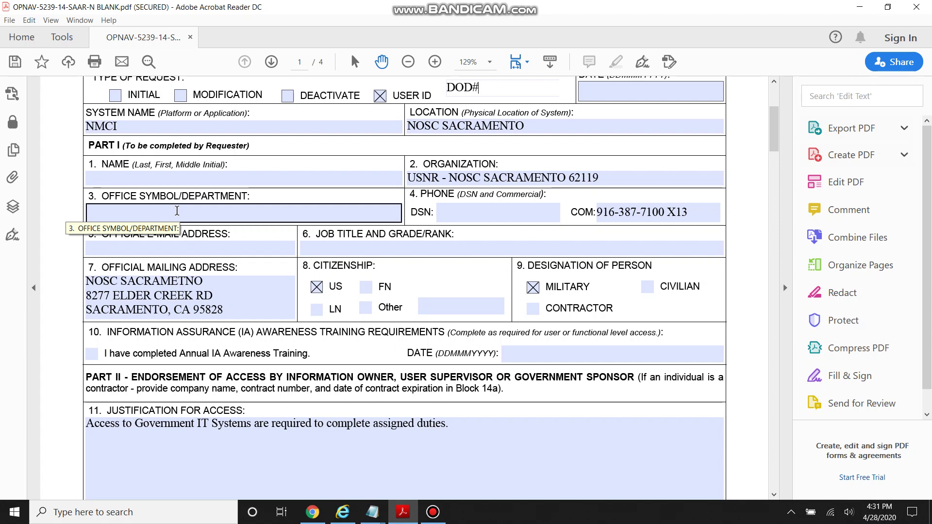
left_click(36, 281)
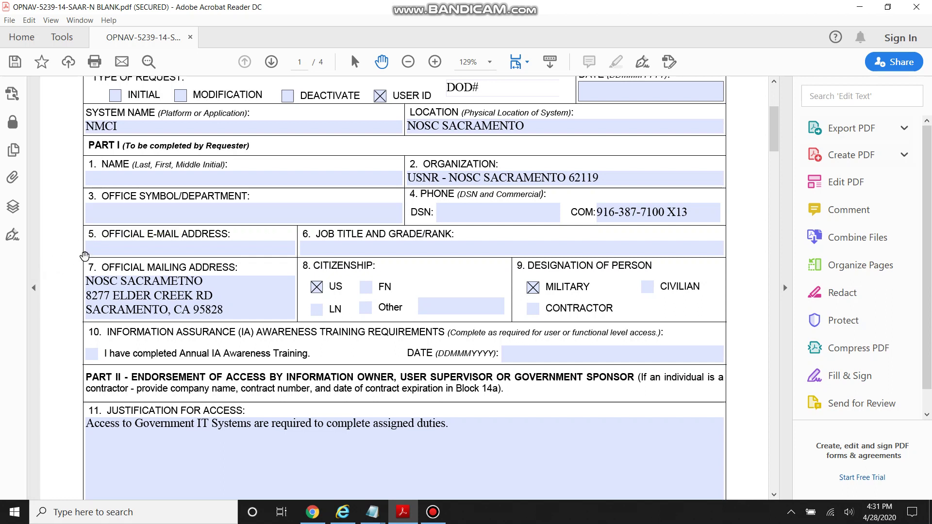
left_click(88, 249)
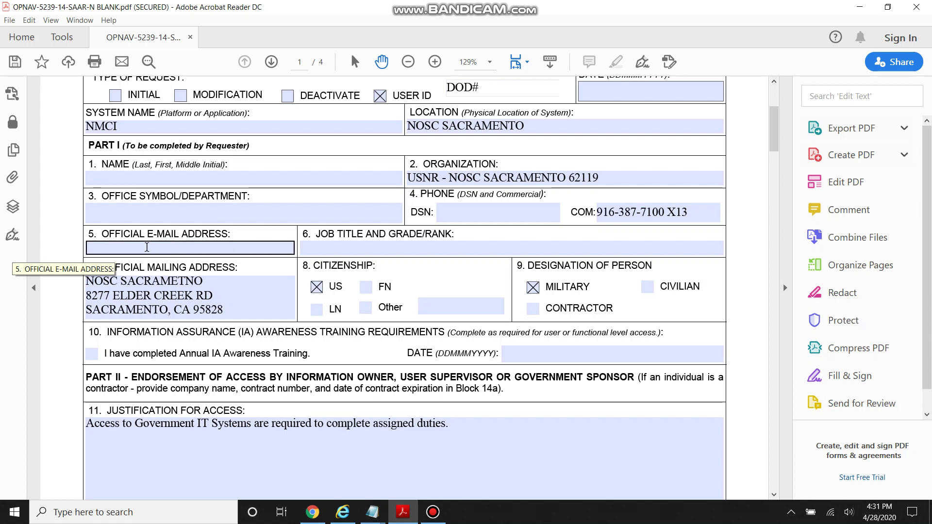
Step: Enter OS2 and the requester's surname in Job Title and Grade/Rank, correcting a typo
left_click(308, 247)
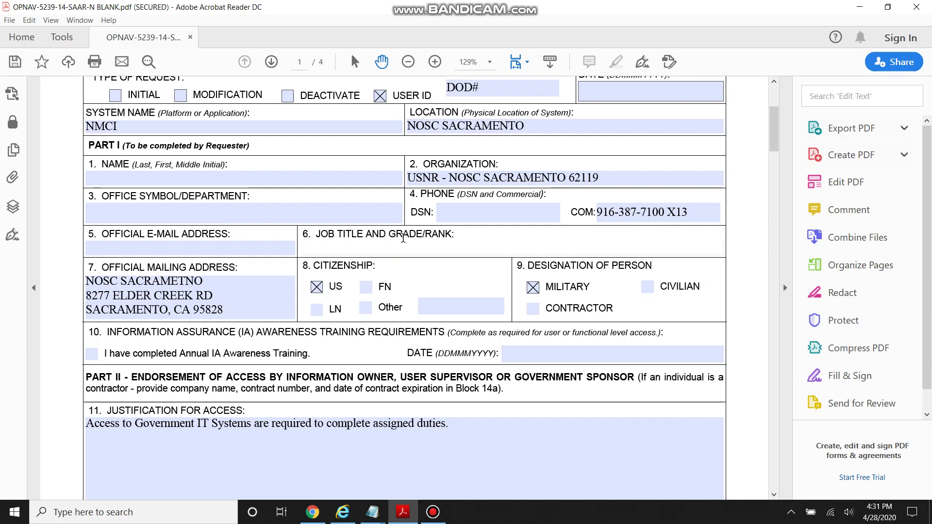
type("OS2 AMphonep")
key("BackSpace")
key("BackSpace")
key("BackSpace")
key("BackSpace")
key("BackSpace")
key("BackSpace")
key("BackSpace")
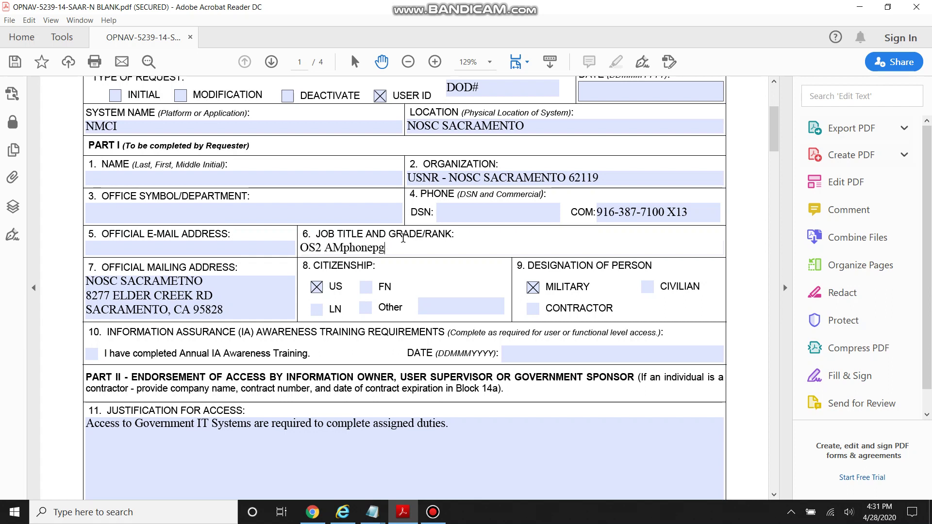
type("mphonephong")
scroll(397, 224, "down", 1)
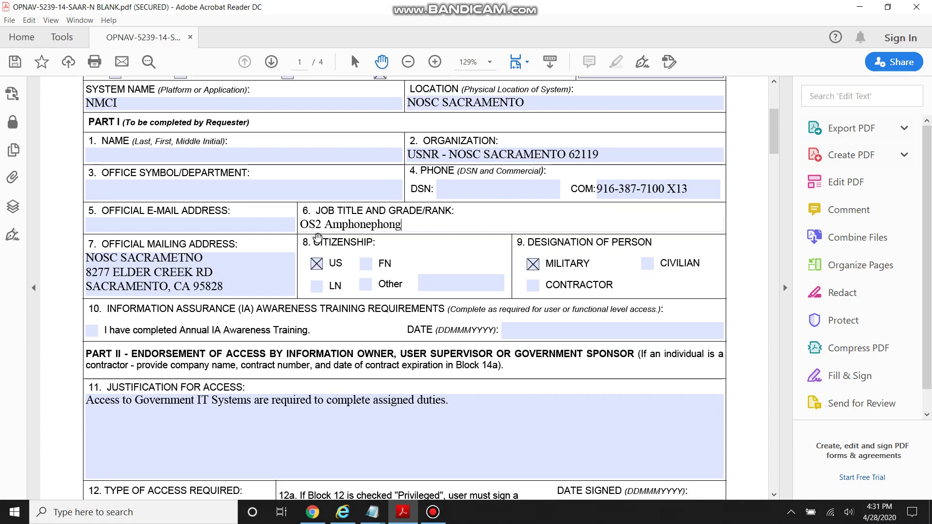
scroll(318, 238, "down", 1)
left_click(243, 243)
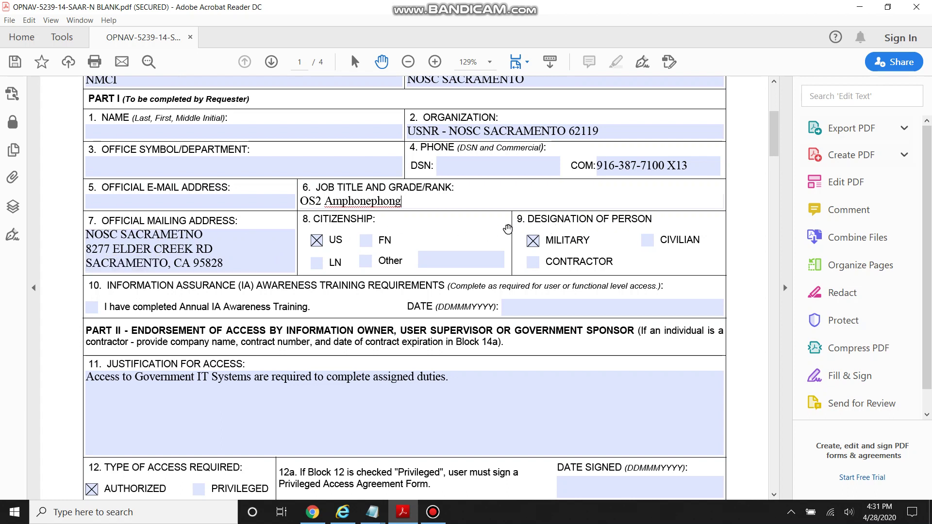
Step: Scroll further down the SAAR-N form and focus the block 23 Name field
scroll(507, 229, "down", 1)
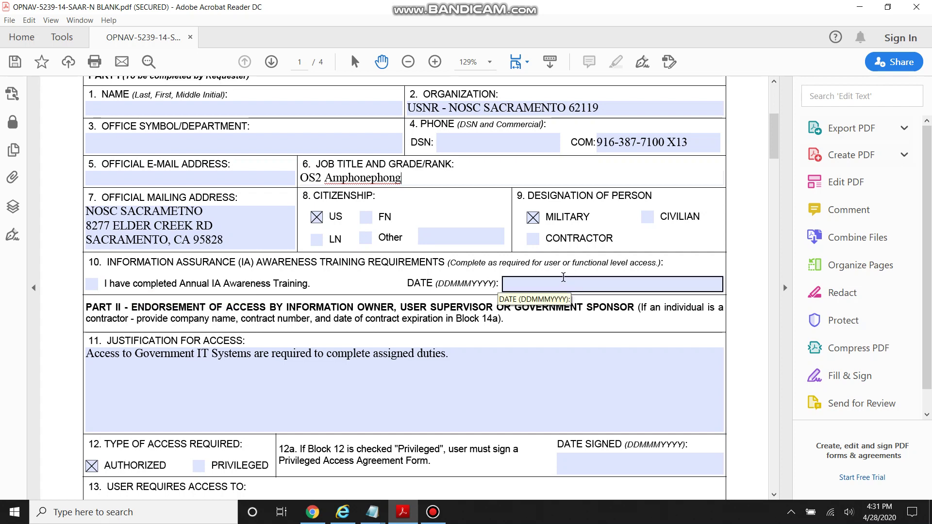
scroll(317, 253, "down", 5)
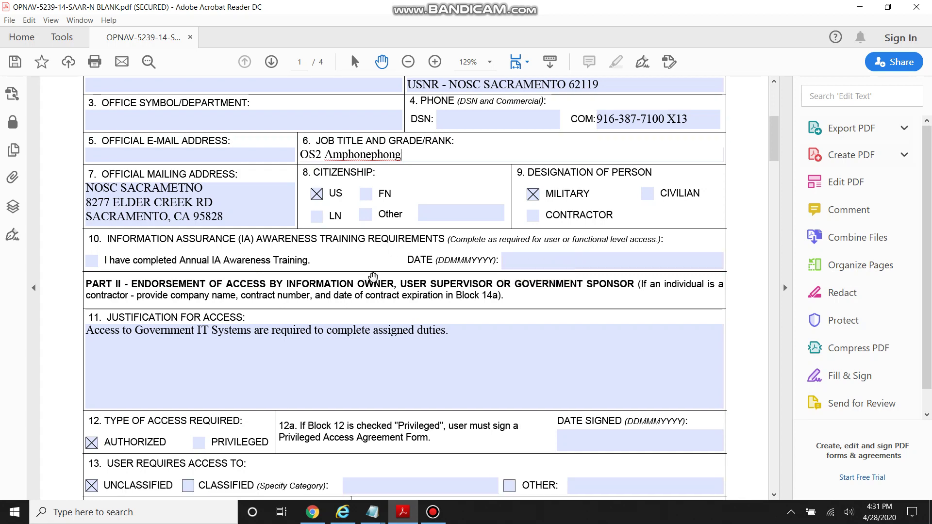
scroll(252, 238, "down", 4)
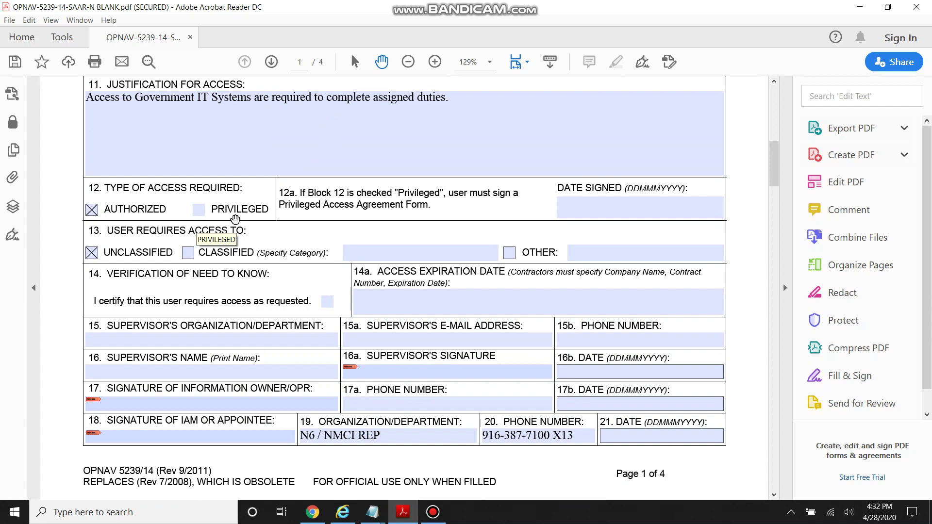
scroll(243, 224, "down", 1)
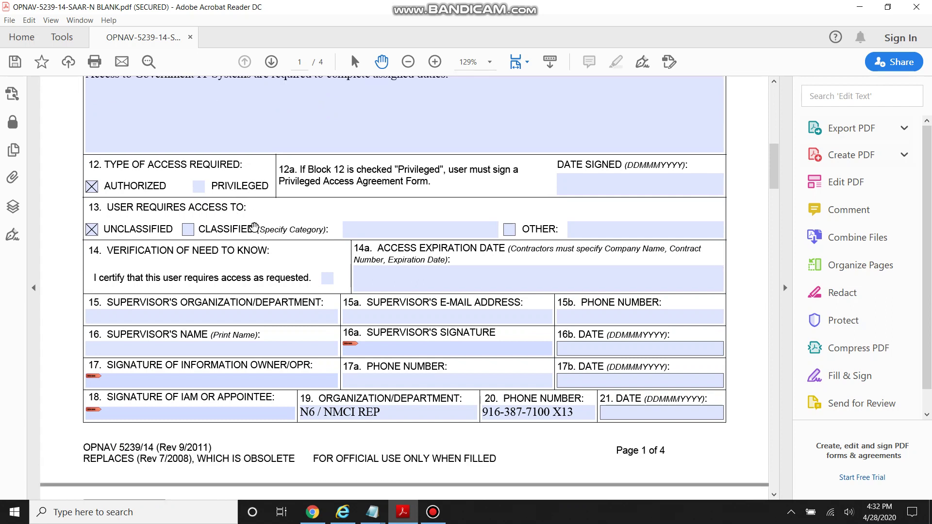
scroll(253, 226, "up", 2)
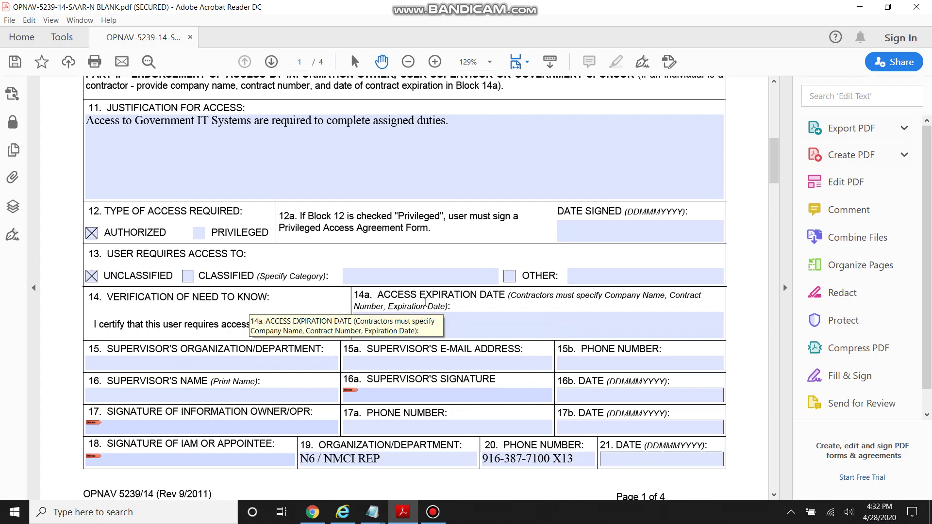
scroll(425, 302, "down", 20)
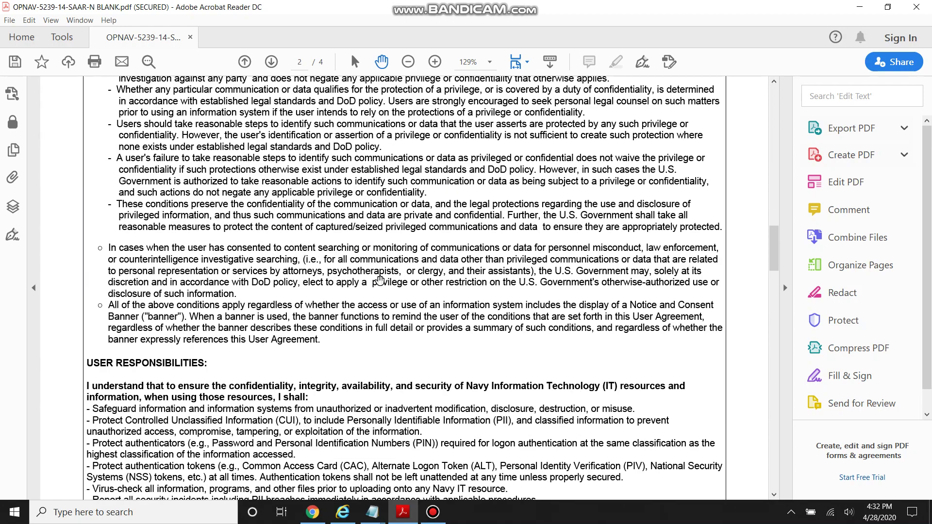
scroll(380, 280, "down", 15)
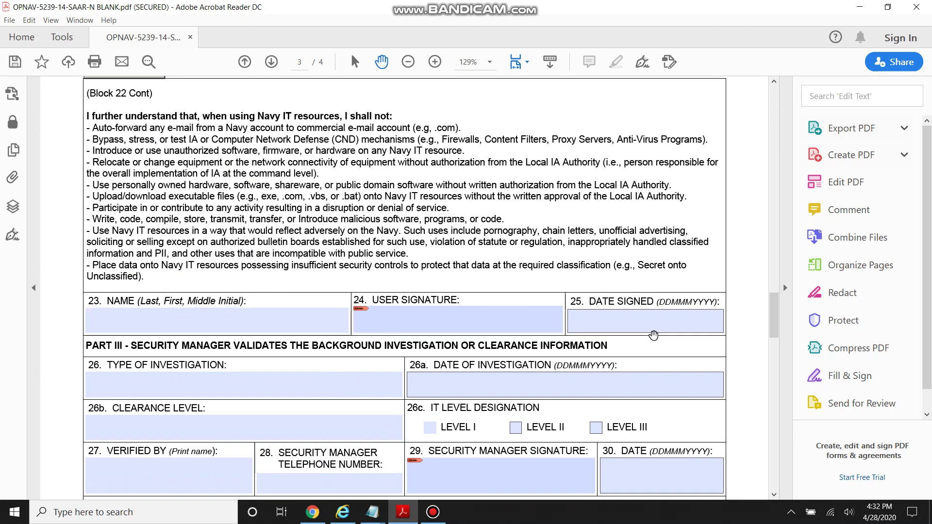
left_click(186, 321)
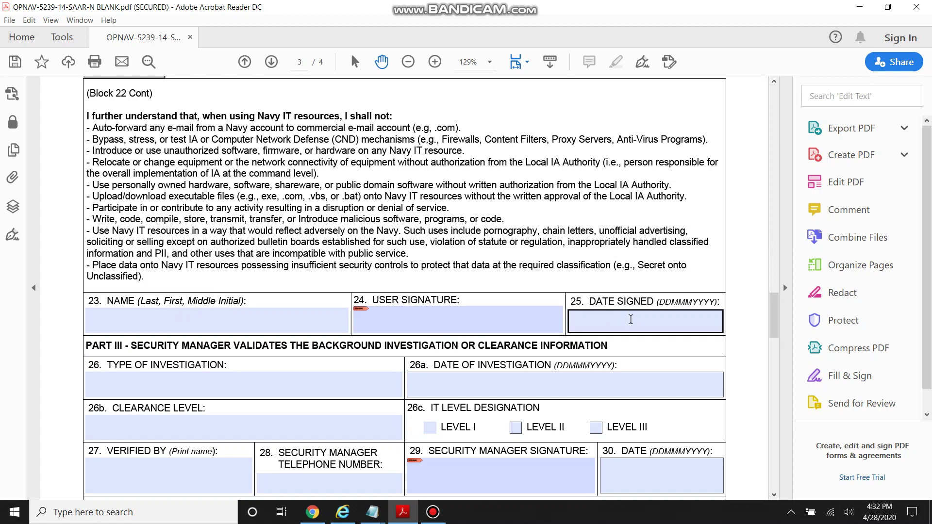
Step: Bring the Notepad notes on email access requirements back in front of the form
scroll(377, 500, "down", 3)
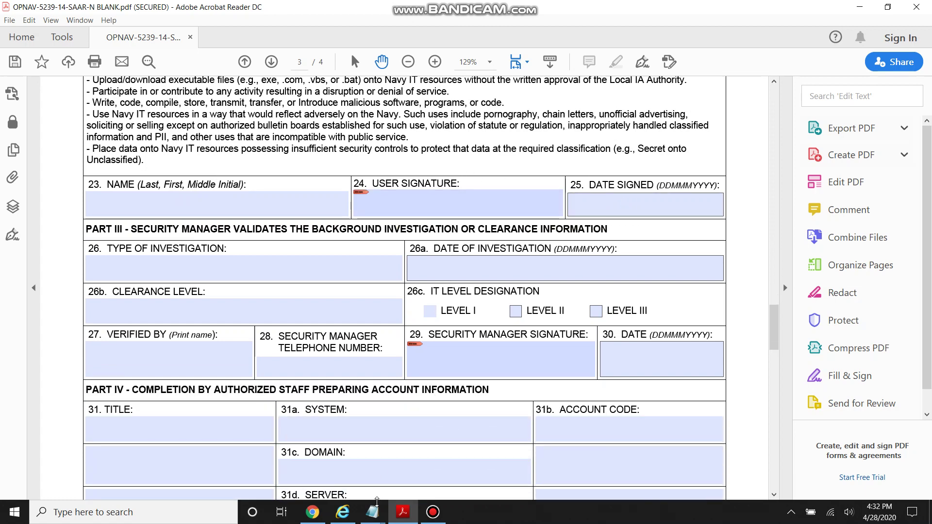
mouse_move(374, 509)
left_click(373, 459)
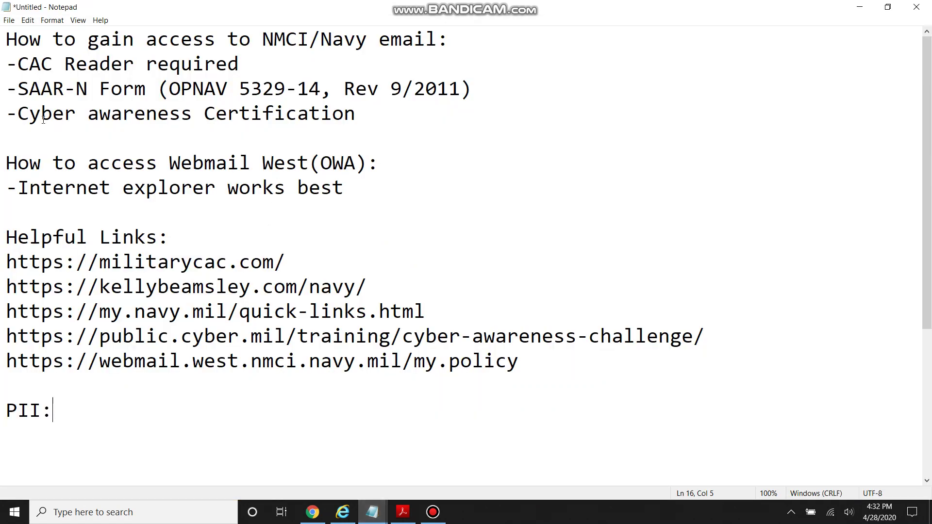
Step: Highlight the Cyber awareness Certification requirement and show the MyNavy Quick Links page in Chrome
left_click_drag(42, 116, 357, 119)
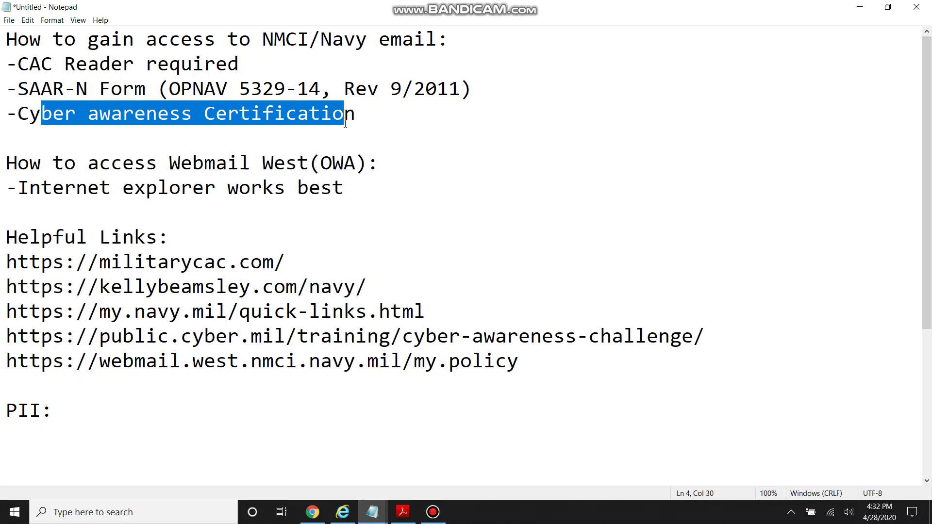
left_click(312, 512)
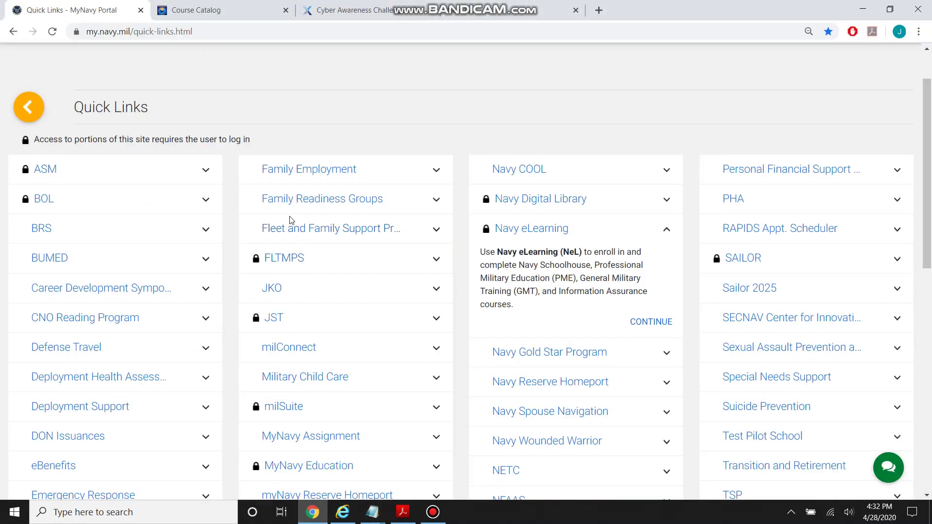
scroll(340, 218, "down", 3)
scroll(558, 195, "up", 2)
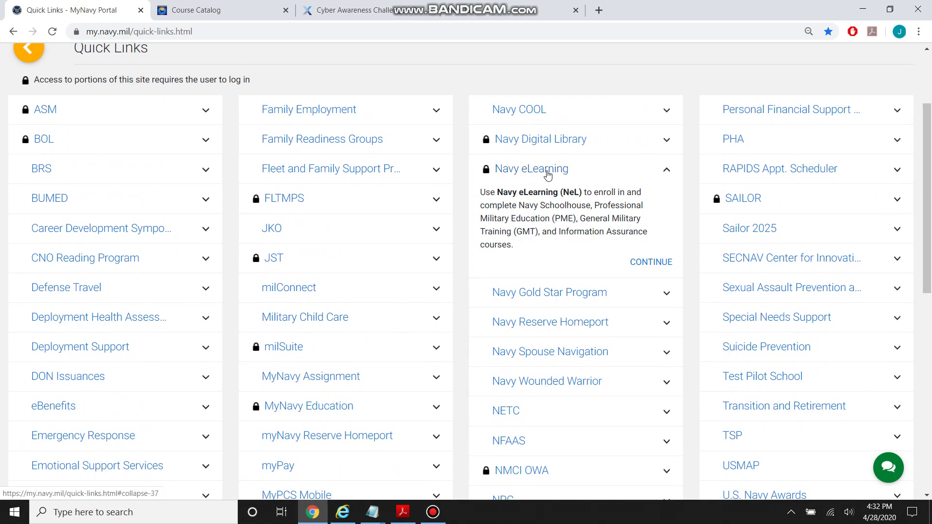
Step: Look through the Navy eLearning course catalog and Cyber Awareness Challenge training pages
left_click(232, 8)
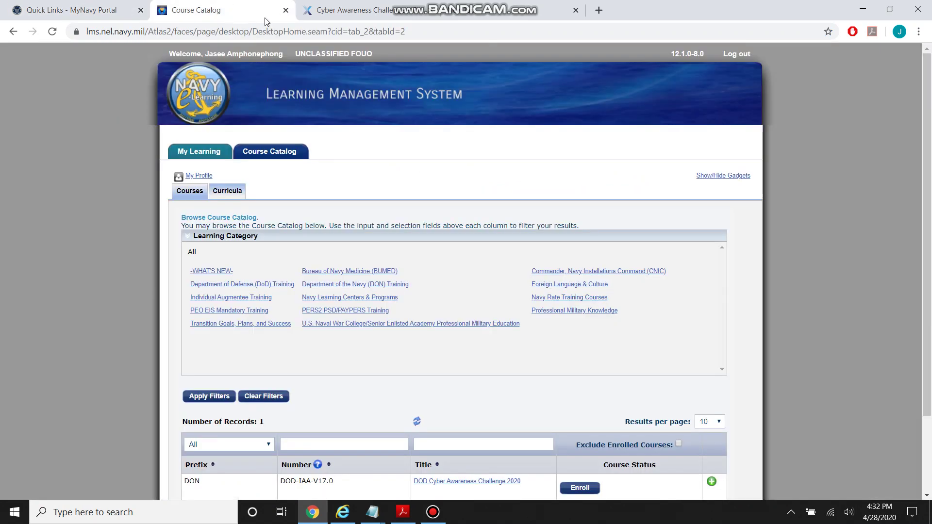
left_click(331, 10)
scroll(396, 198, "down", 2)
scroll(411, 277, "up", 1)
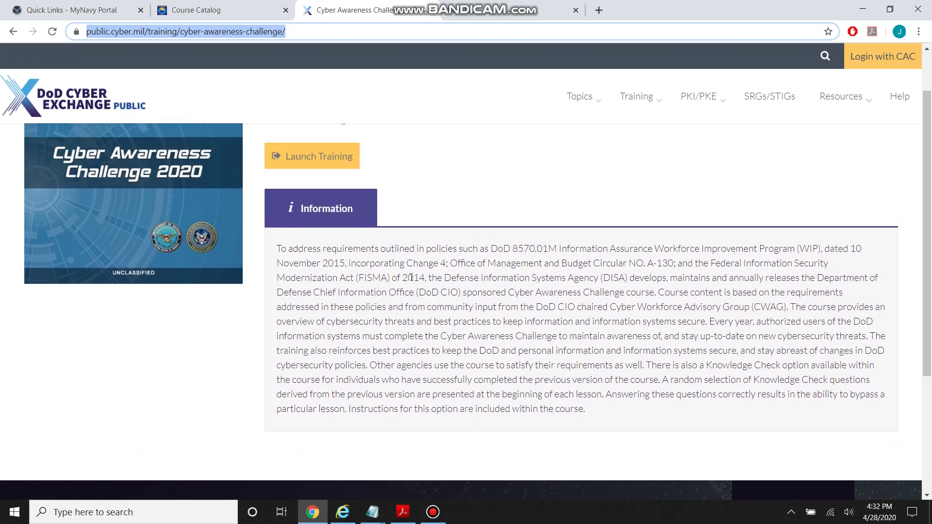
scroll(411, 277, "up", 1)
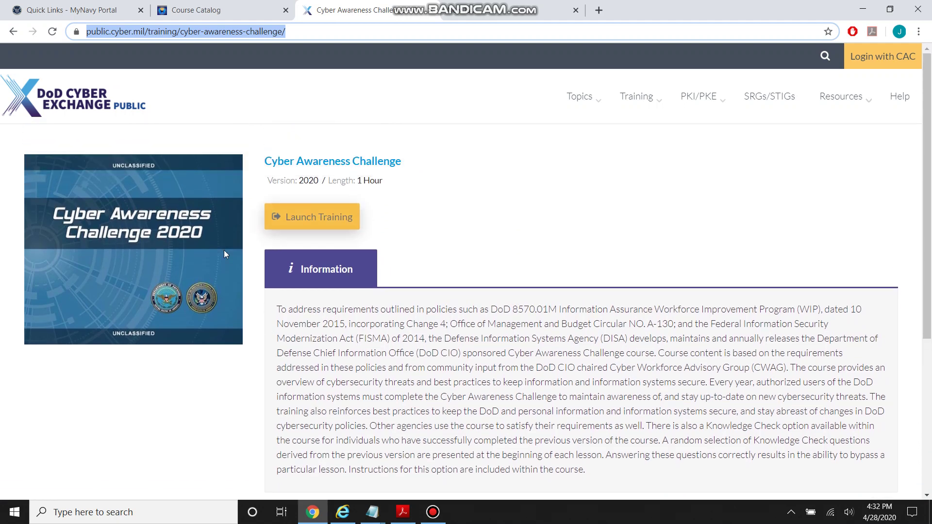
left_click(214, 6)
scroll(560, 167, "down", 2)
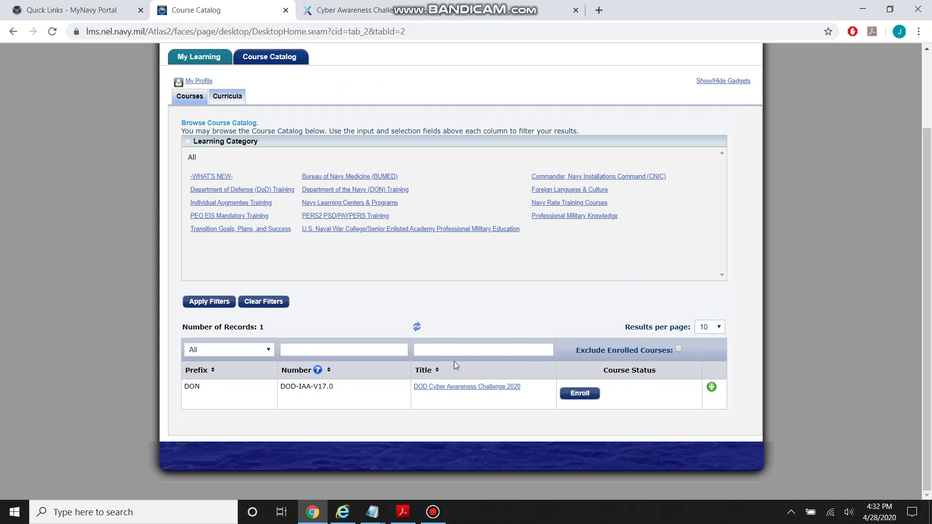
scroll(449, 374, "up", 1)
scroll(418, 413, "down", 1)
Step: Glance at Internet Explorer and the Notepad notes, then return to the webmail warning banner
left_click(342, 514)
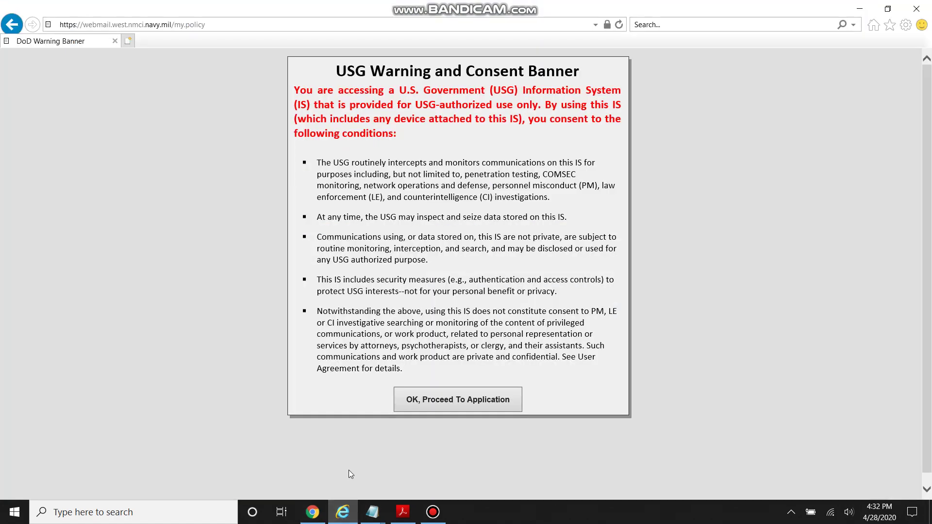
mouse_move(372, 513)
left_click(343, 467)
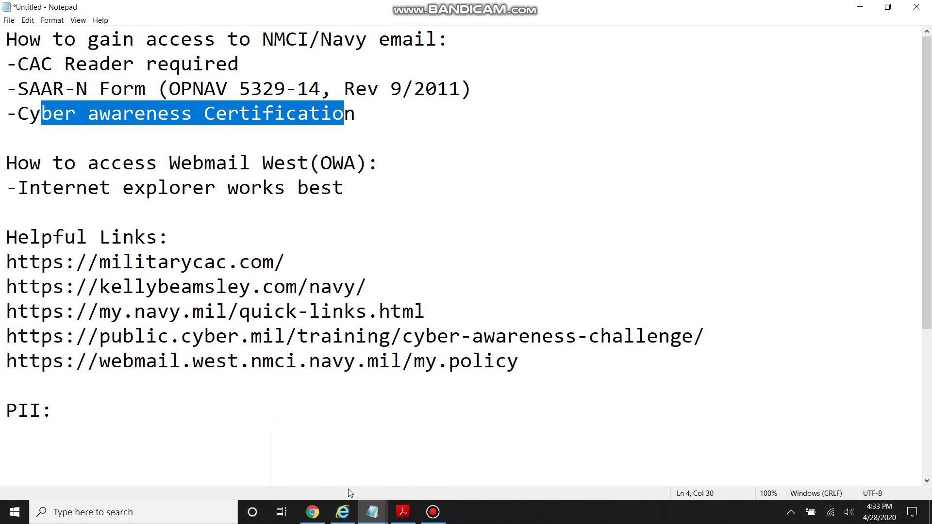
left_click(343, 514)
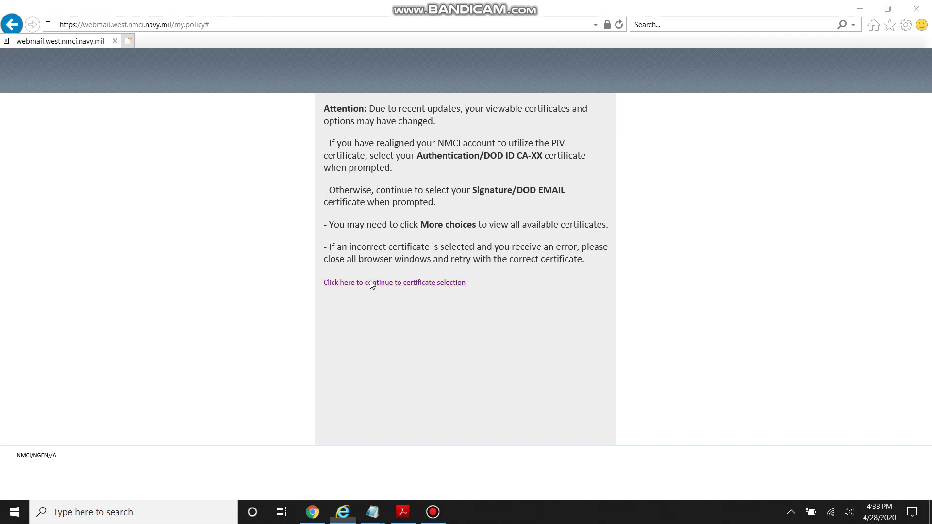
Step: Pick the DOD EMAIL CA-52 certificate from the full certificate list and confirm it
left_click(375, 314)
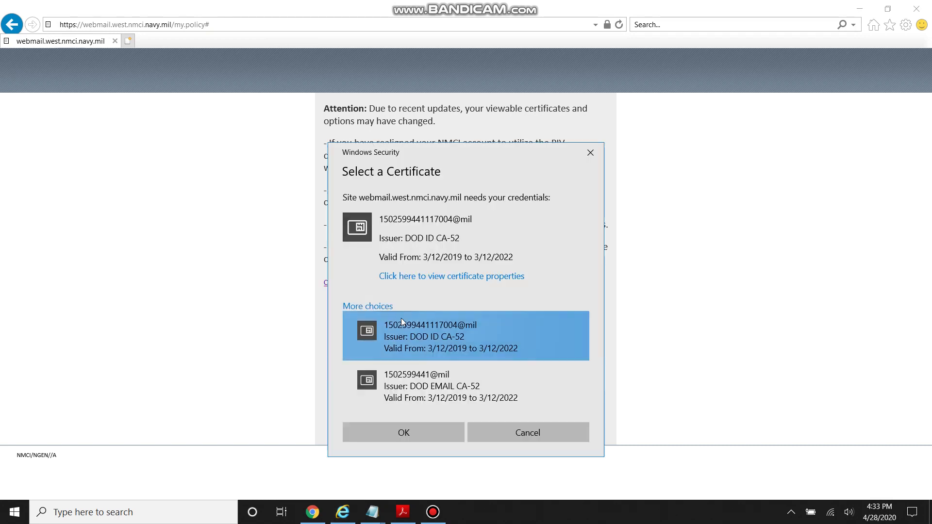
left_click(467, 388)
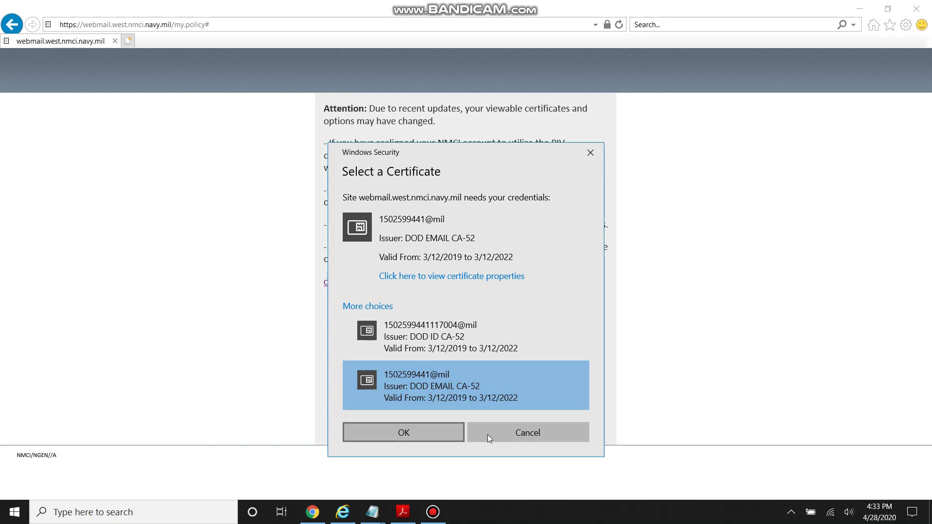
left_click(404, 433)
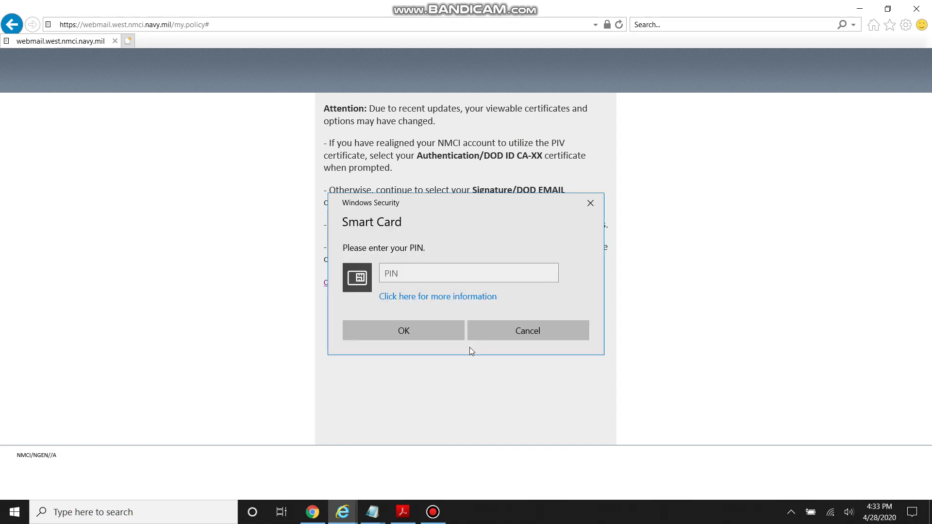
Step: Enter the smart card PIN in the Smart Card dialog and submit it
left_click(444, 267)
type("•••••••")
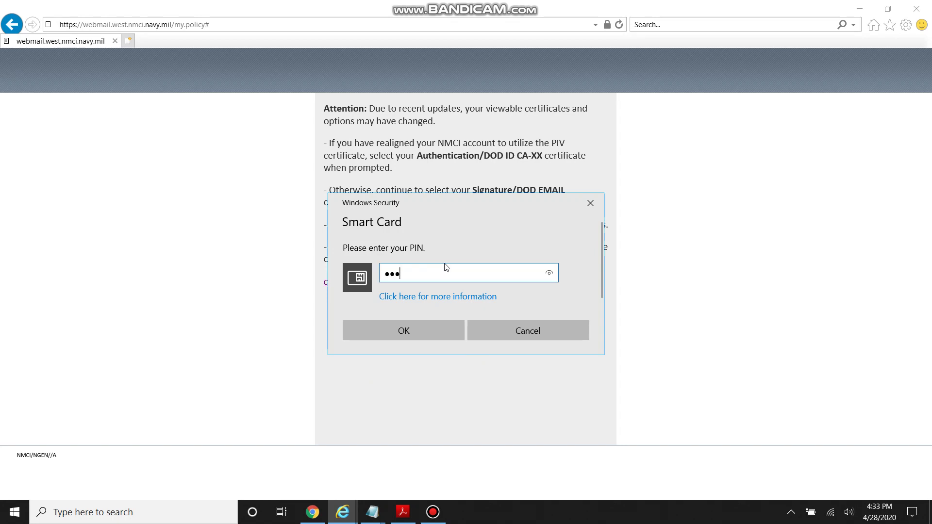
left_click(411, 340)
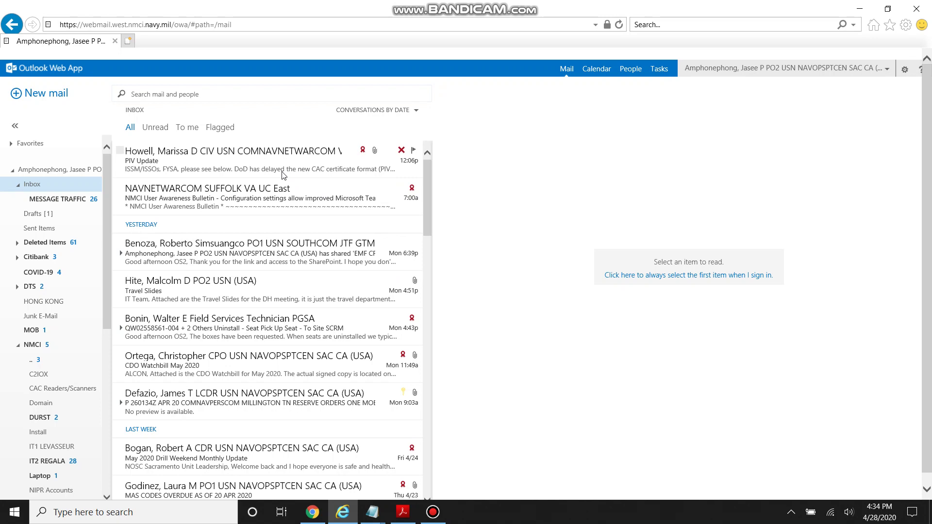
Step: Review the Notepad notes down to PII: and Contact info, then return to the Outlook inbox
mouse_move(373, 512)
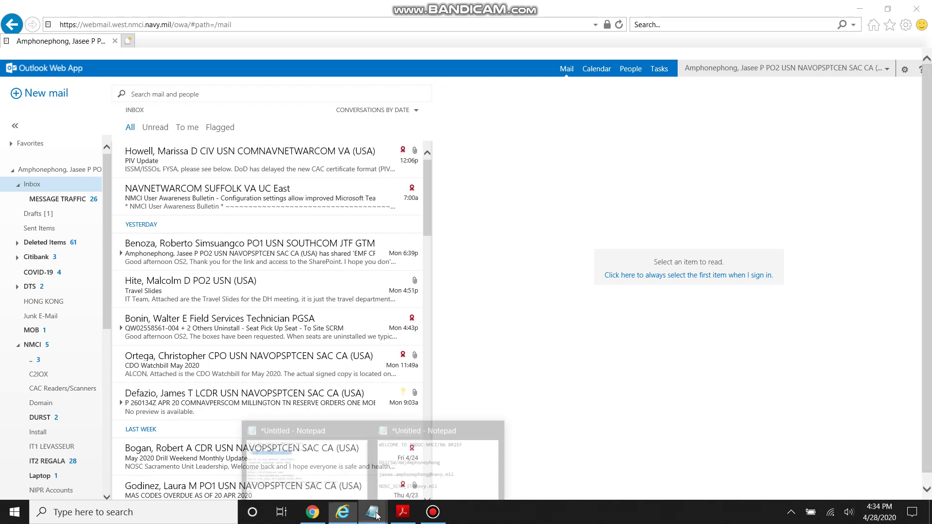
left_click(346, 468)
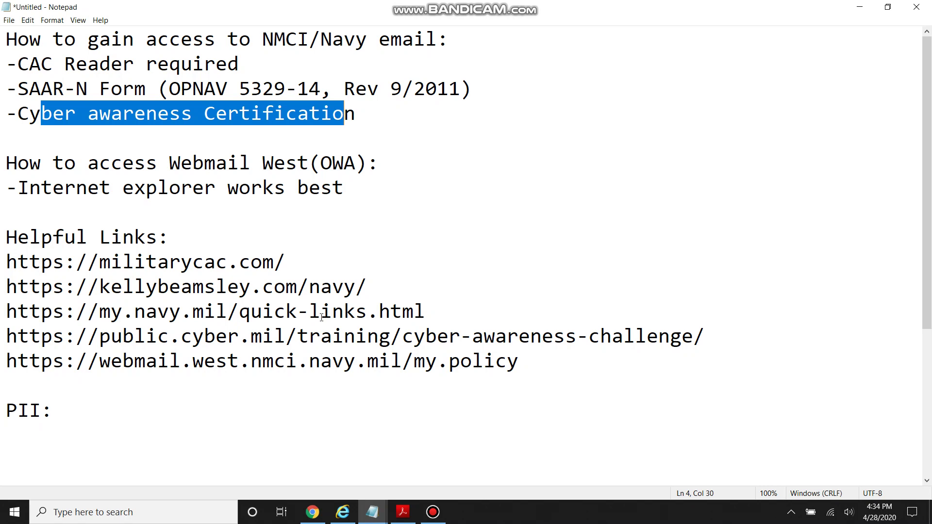
scroll(334, 324, "down", 2)
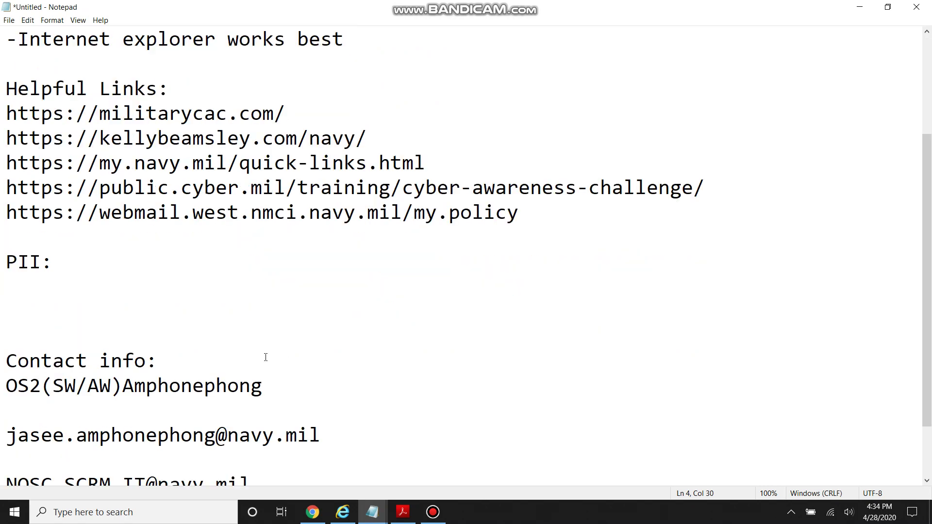
scroll(249, 348, "up", 1)
scroll(269, 358, "down", 1)
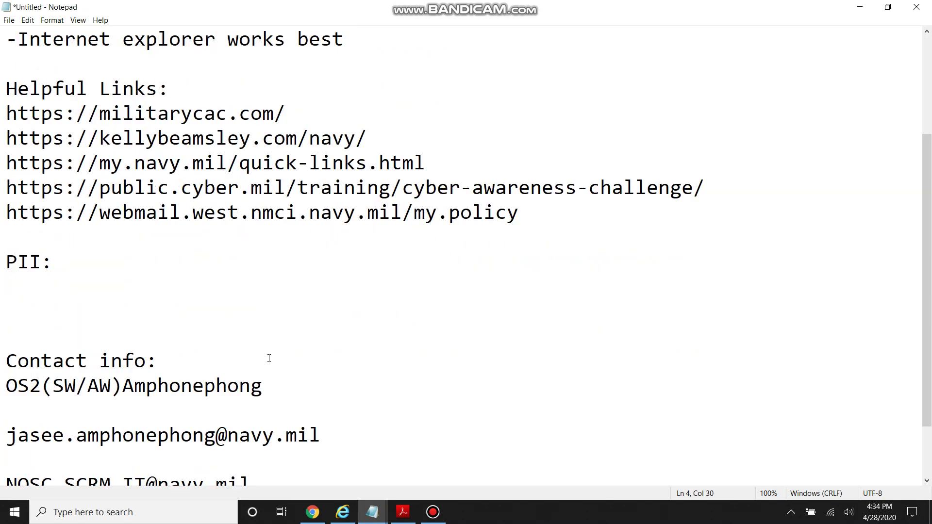
left_click(98, 250)
scroll(108, 252, "down", 1)
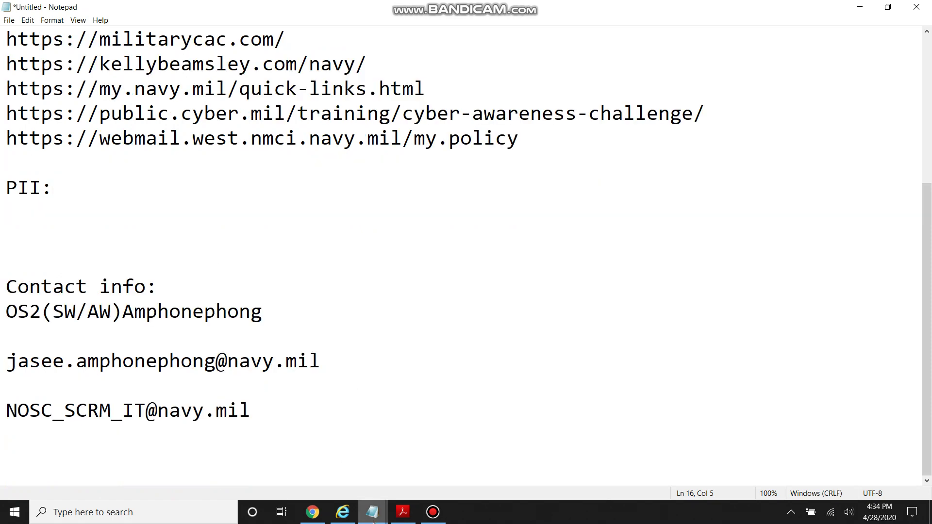
left_click(344, 513)
Step: Switch to the second Notepad window showing the WELCOME TO INDOC-NMCI/N6 BRIEF text
left_click(306, 422)
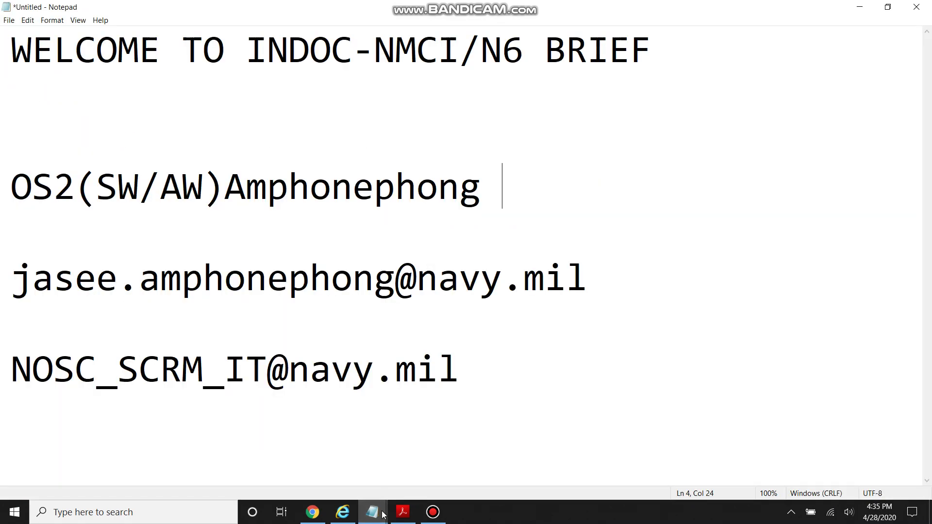
mouse_move(373, 512)
left_click(437, 463)
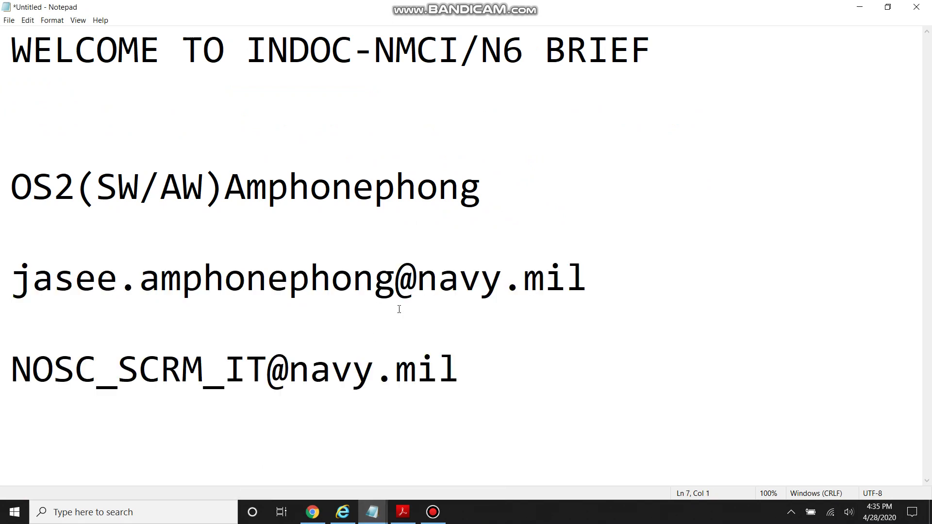